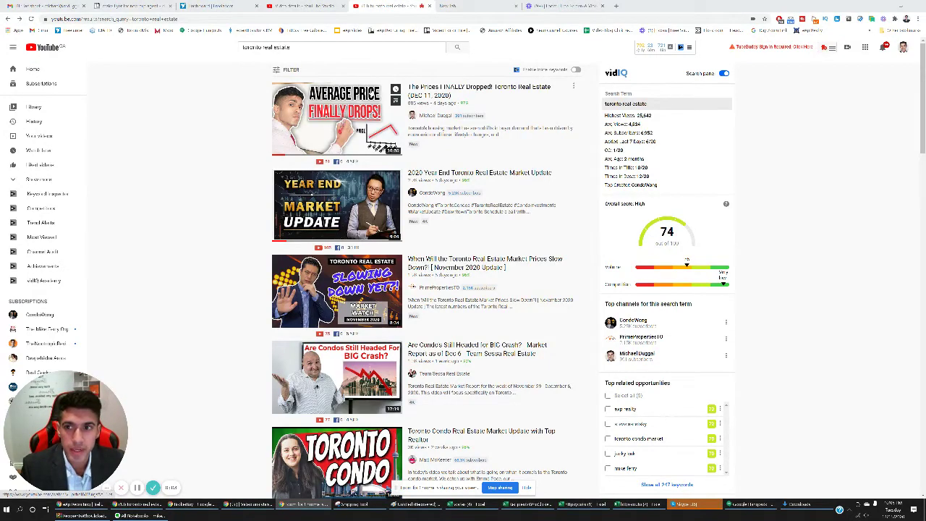
# Check the search suggestions offered for the query "toronto real estate".
pyautogui.click(295, 48)
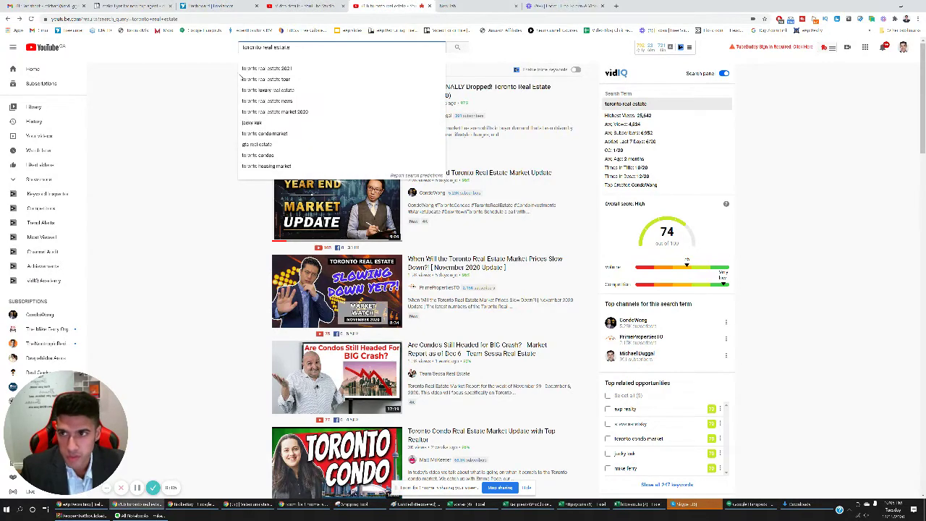
pyautogui.click(184, 139)
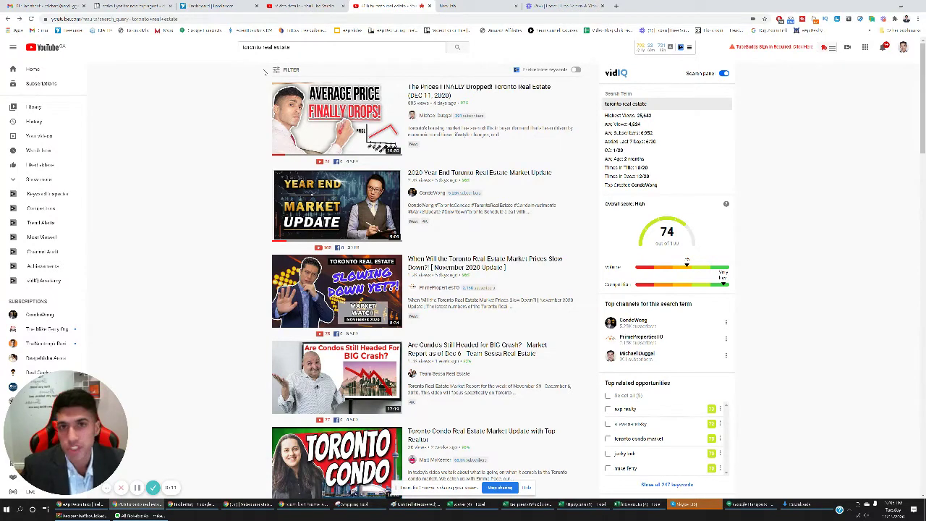
pyautogui.click(297, 47)
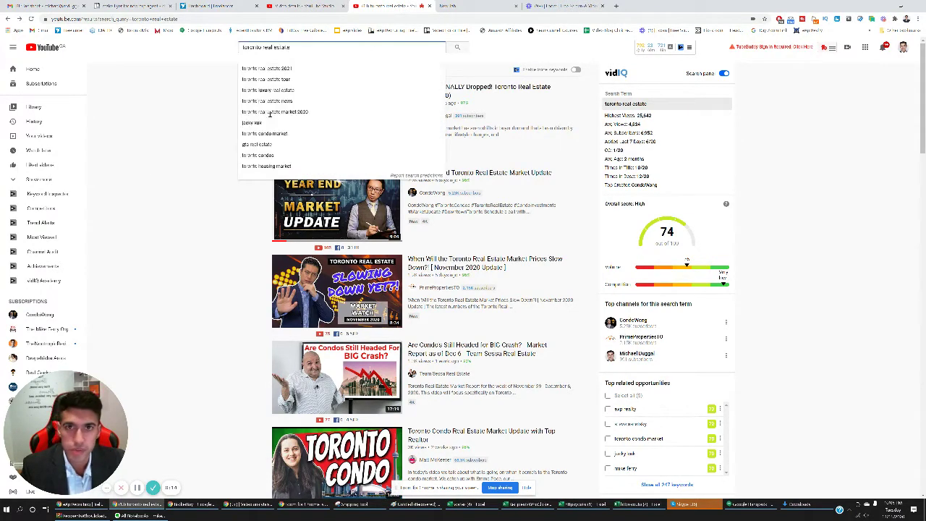
pyautogui.click(161, 158)
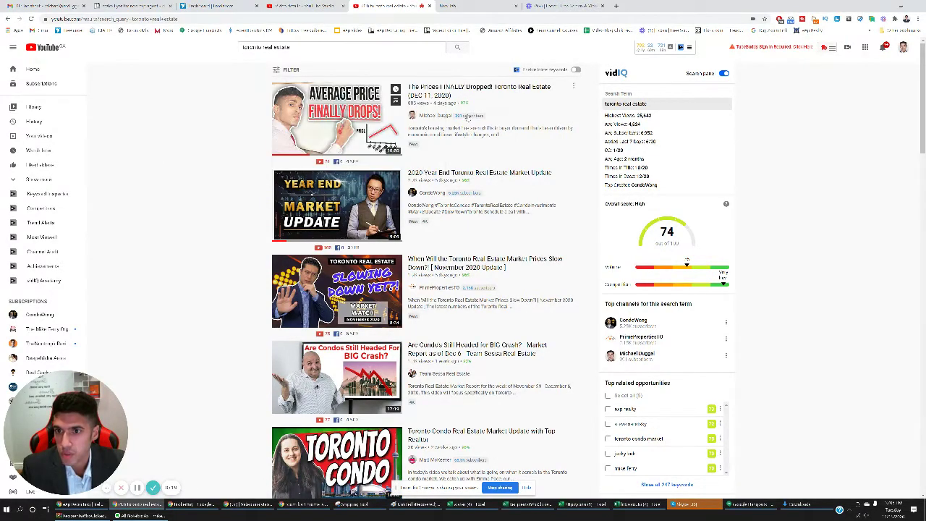
# Open the video "The Prices FINALLY Dropped! Toronto Real Estate (DEC 11, 2020)", pause it and seek to about 0:22.
pyautogui.click(344, 129)
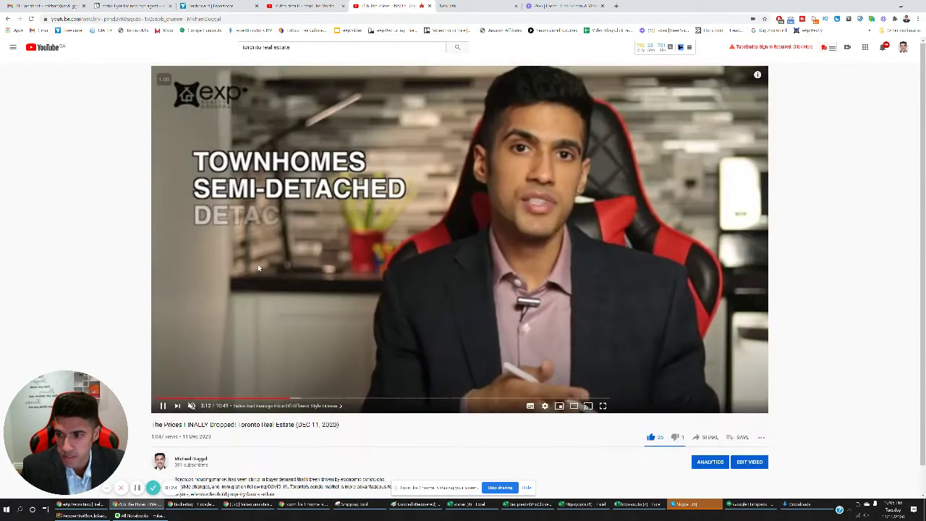
pyautogui.click(294, 271)
pyautogui.scroll(-1, 294, 272)
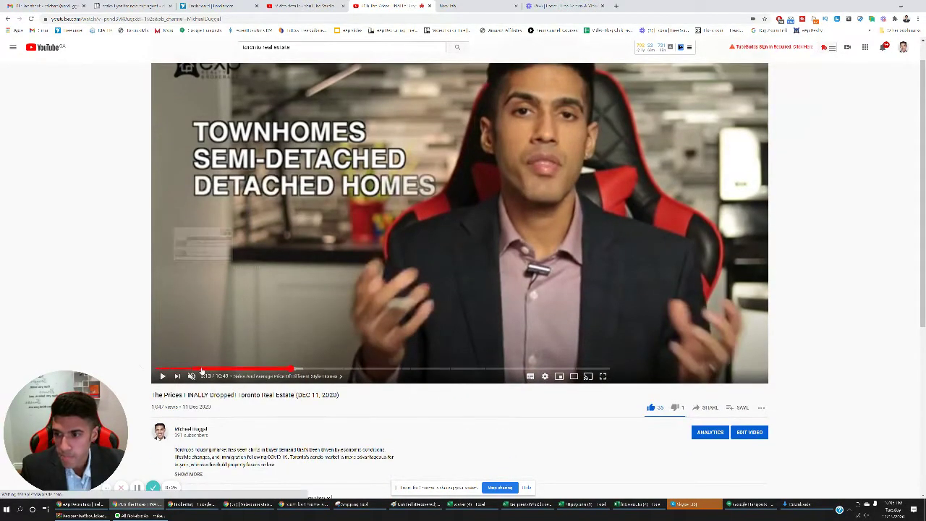
pyautogui.moveTo(176, 371); pyautogui.dragTo(174, 370)
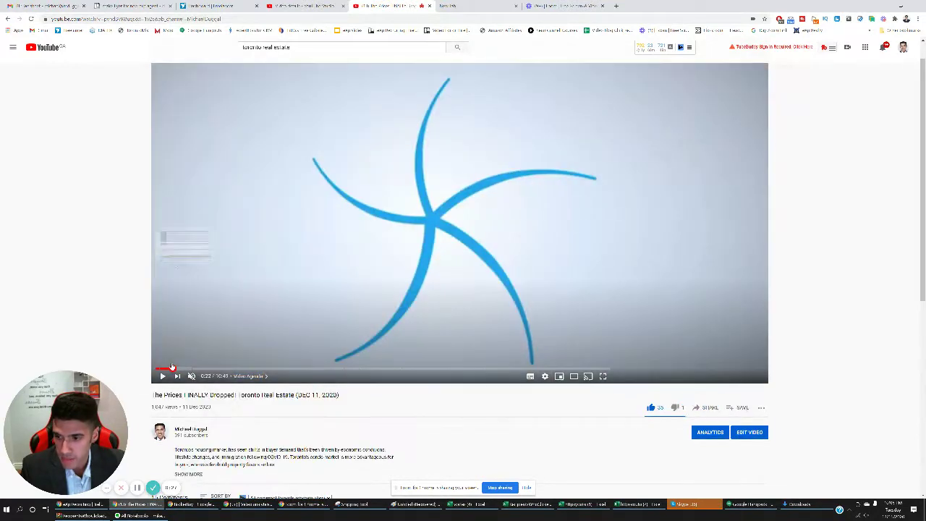
pyautogui.scroll(-1, 232, 382)
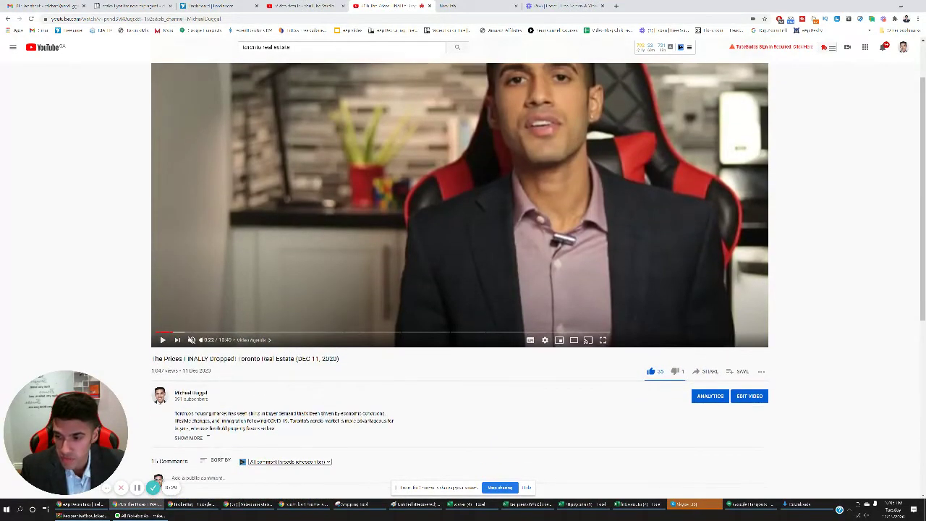
# Expand the video's full description and highlight its timestamped chapter list and opening paragraph.
pyautogui.click(189, 438)
pyautogui.scroll(-3, 193, 434)
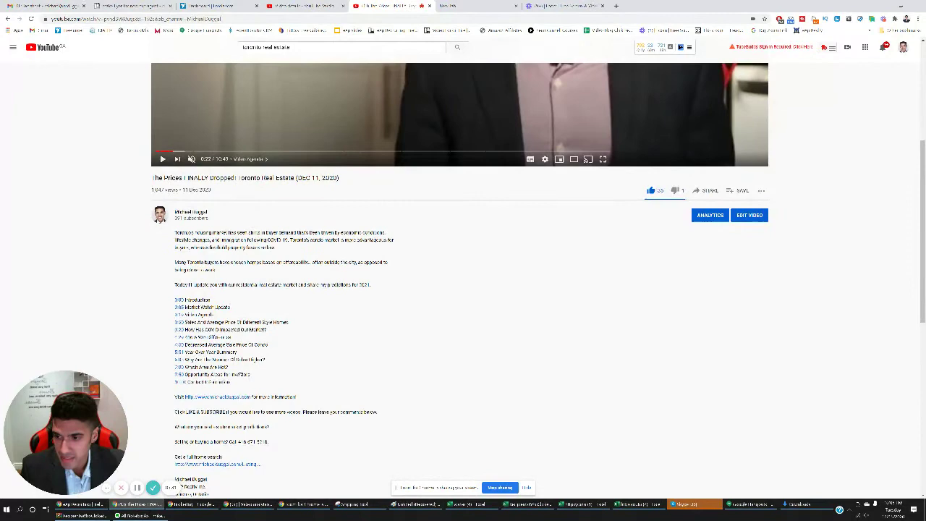
pyautogui.moveTo(230, 382); pyautogui.dragTo(185, 299)
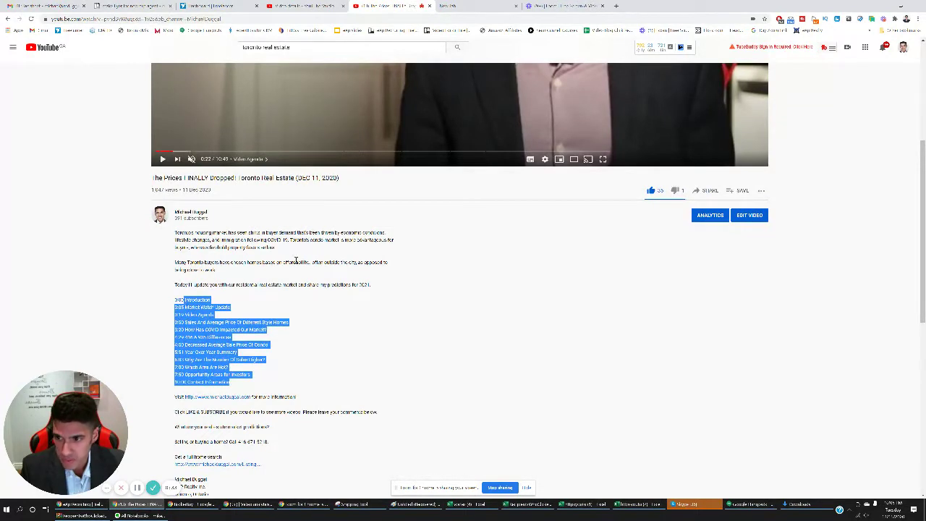
pyautogui.moveTo(286, 249); pyautogui.dragTo(192, 231)
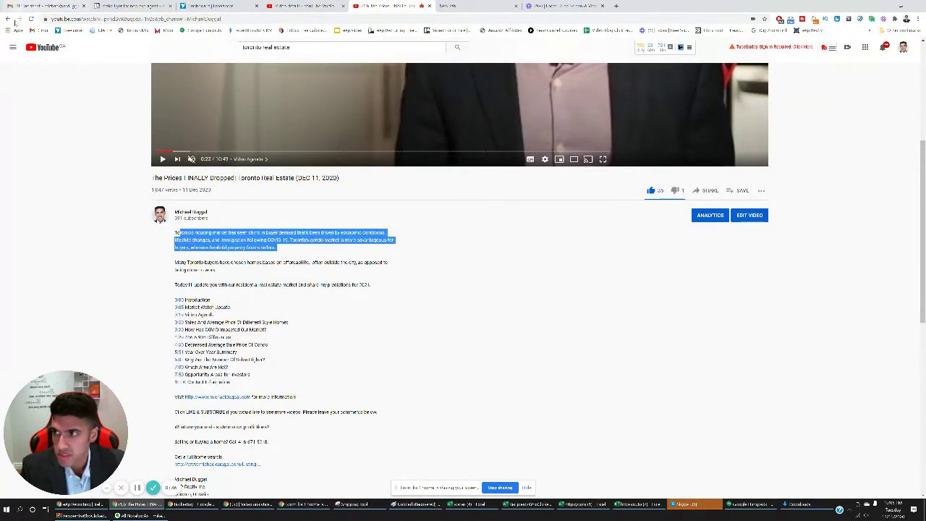
# Return to the search results and search for "toronto condos".
pyautogui.click(8, 18)
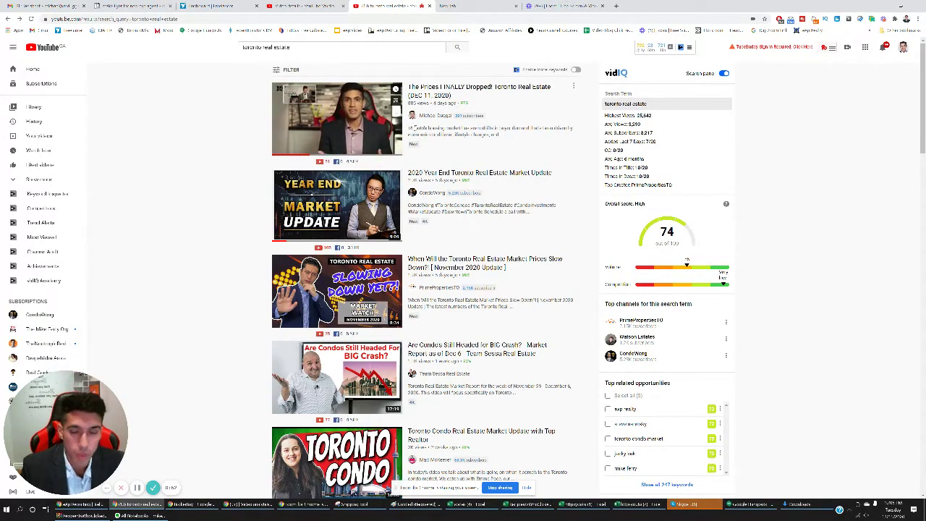
pyautogui.click(271, 47)
pyautogui.press('BackSpace')
pyautogui.press('BackSpace')
pyautogui.press('BackSpace')
pyautogui.press('BackSpace')
pyautogui.press('BackSpace')
pyautogui.press('BackSpace')
pyautogui.press('BackSpace')
pyautogui.press('BackSpace')
pyautogui.press('BackSpace')
pyautogui.press('BackSpace')
pyautogui.press('BackSpace')
pyautogui.write('condos')
pyautogui.press('Return')
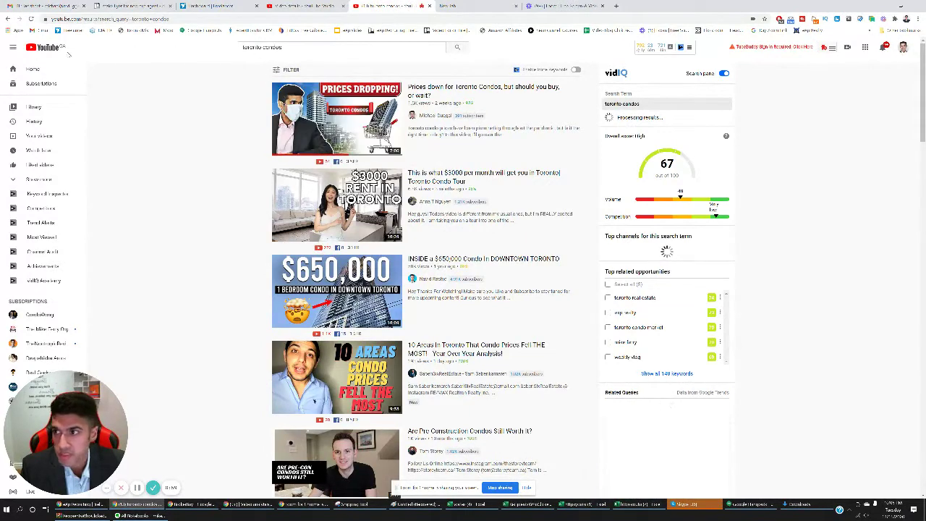
# Go back to the DEC 11 Toronto Real Estate video, open its analytics and display the impressions click-through rate chart.
pyautogui.click(7, 19)
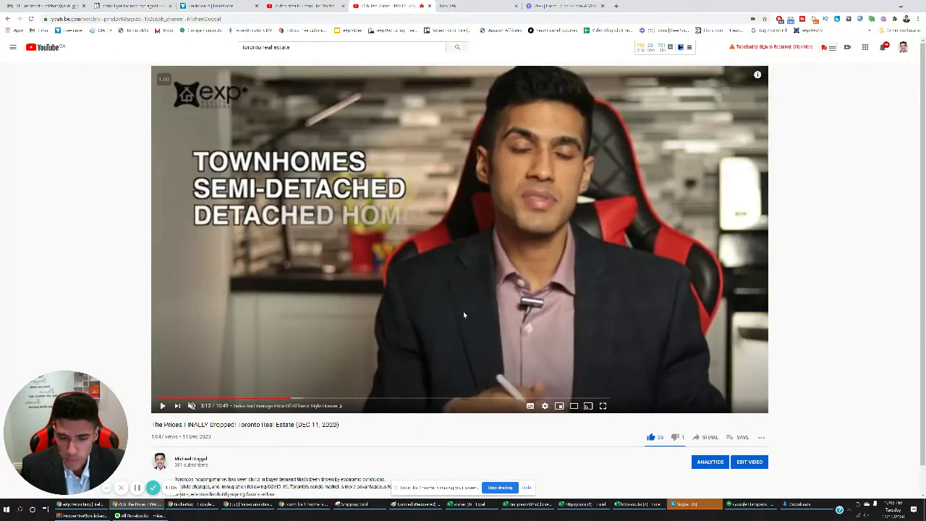
pyautogui.scroll(-1, 525, 285)
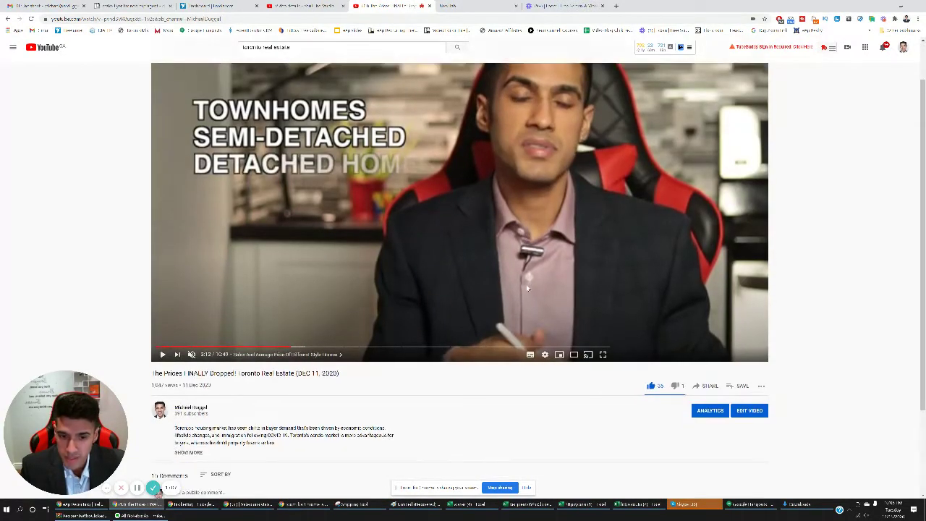
pyautogui.scroll(-4, 527, 289)
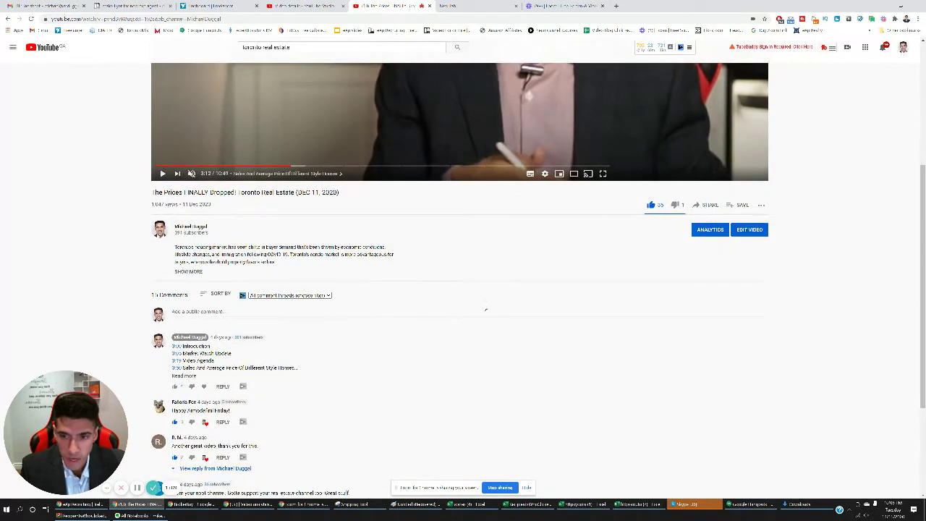
pyautogui.scroll(4, 750, 401)
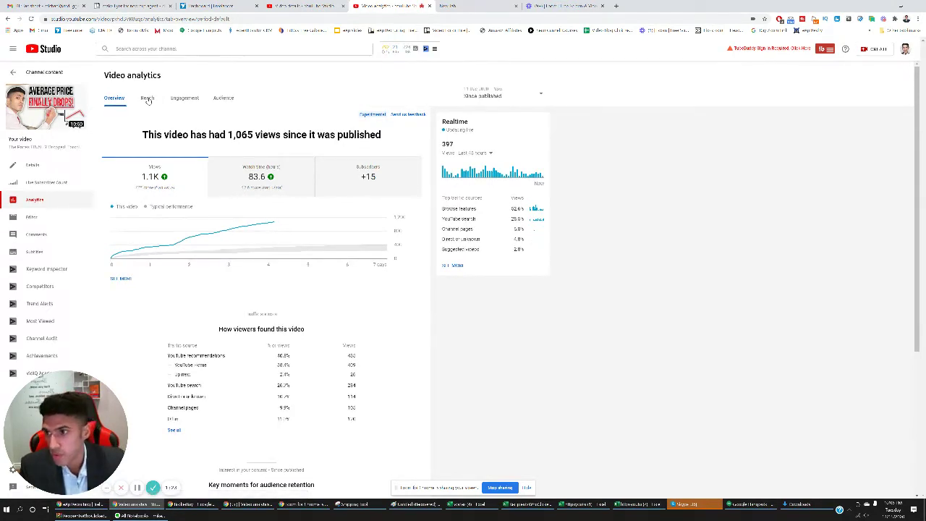
pyautogui.click(148, 99)
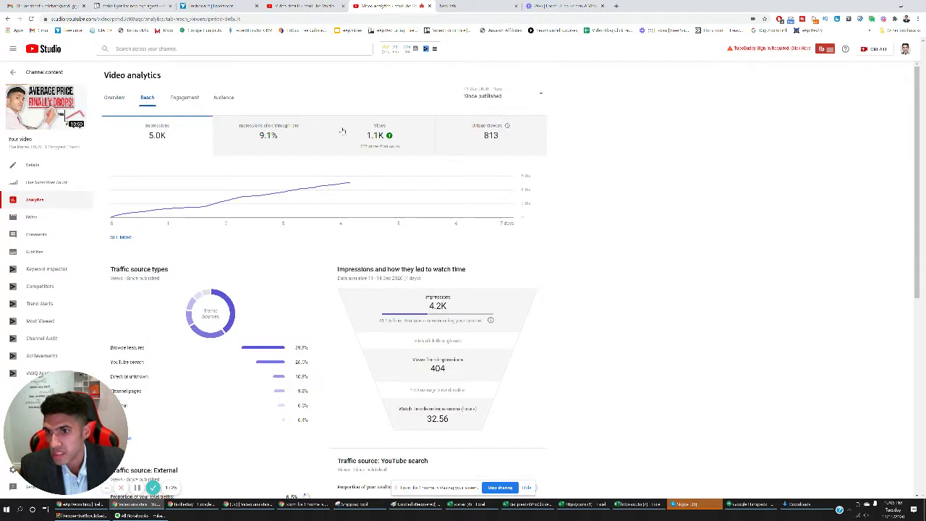
pyautogui.click(292, 139)
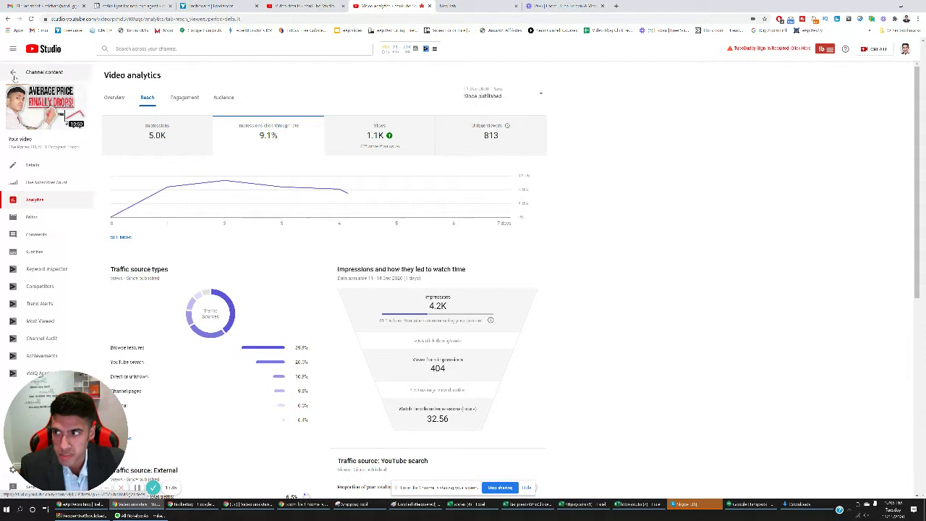
# Check the title in the video's details and reopen the same video from the channel content list.
pyautogui.click(33, 166)
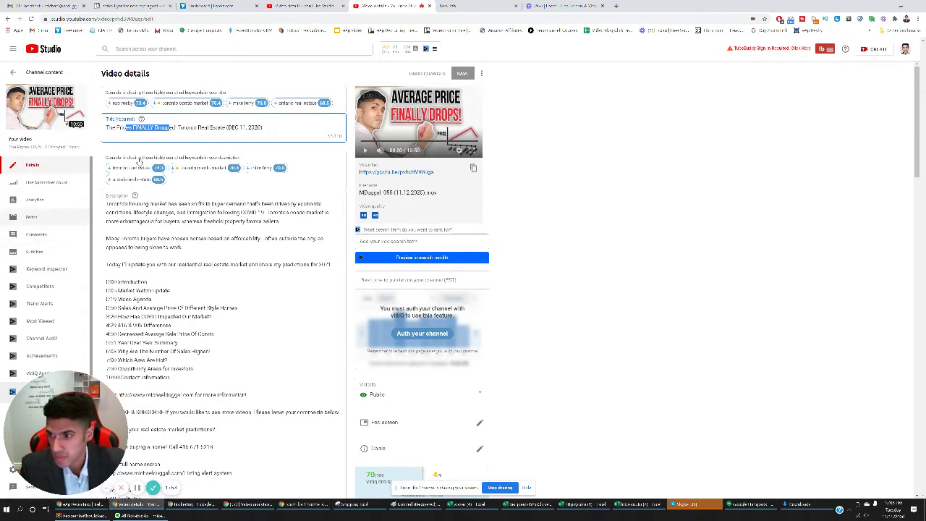
pyautogui.click(13, 73)
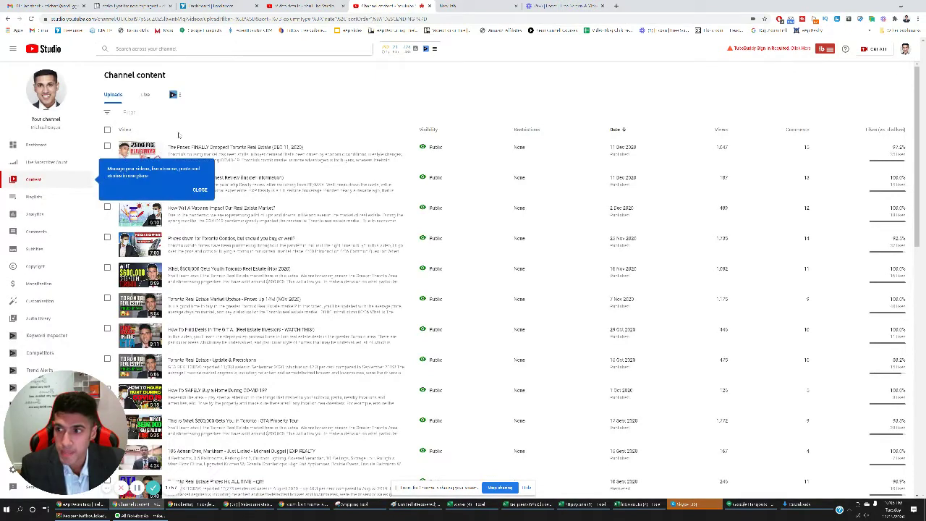
pyautogui.click(174, 149)
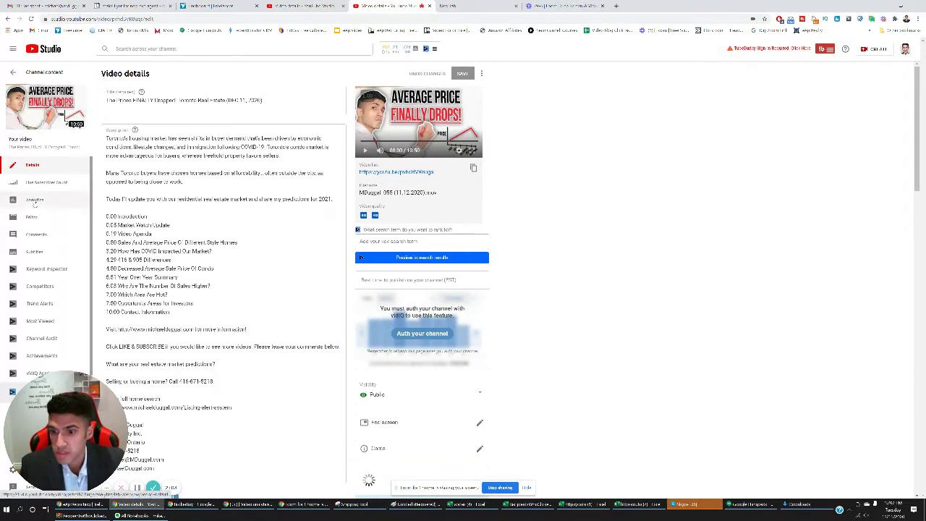
# Open the video's analytics overview and inspect its views and subscribers charts since publication.
pyautogui.click(35, 202)
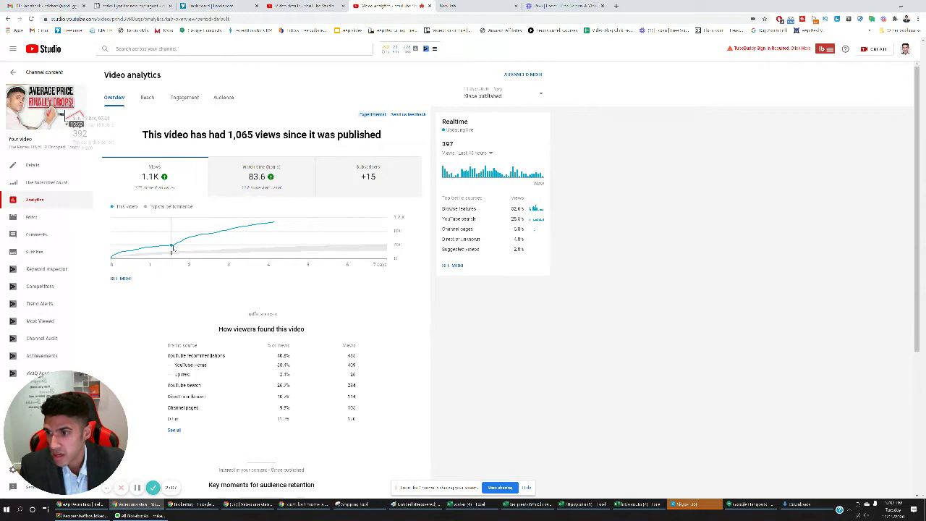
pyautogui.moveTo(176, 248)
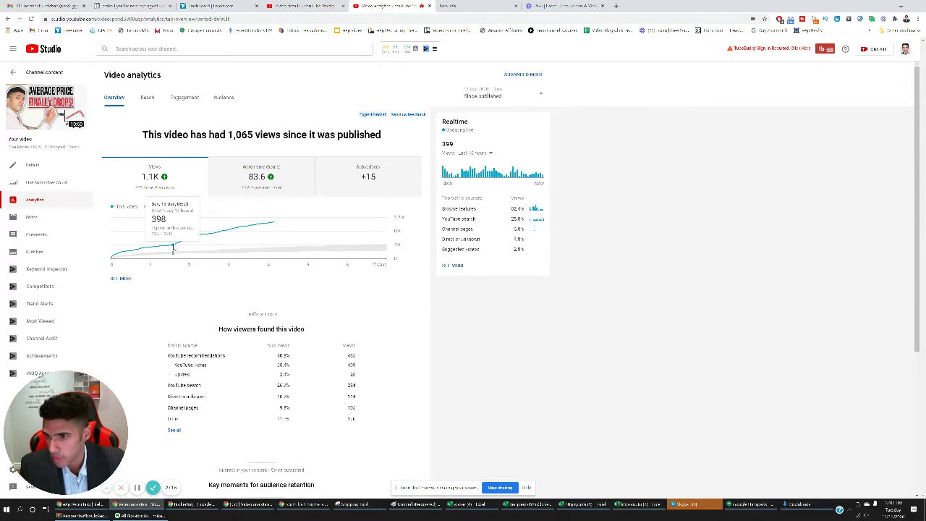
pyautogui.click(368, 176)
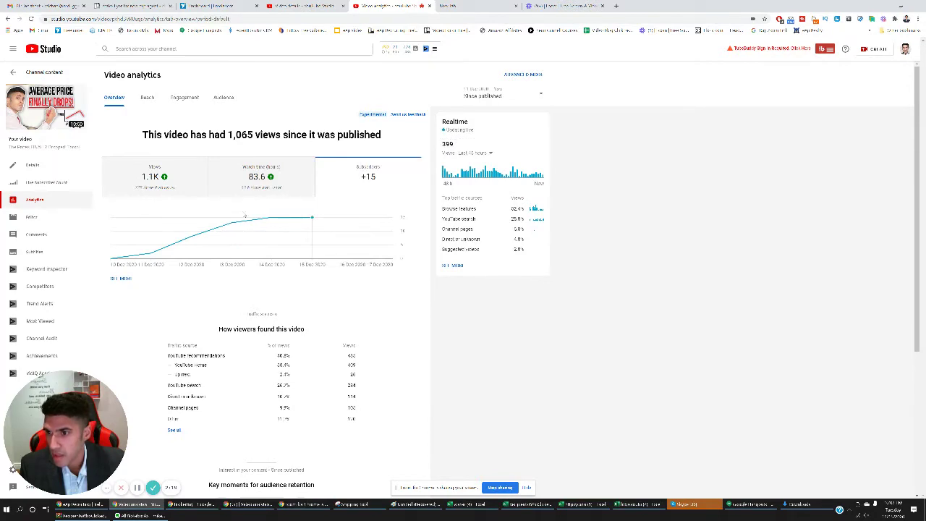
pyautogui.click(166, 190)
# Examine how viewers found the video and its key moments for audience retention, including the average percentage viewed.
pyautogui.scroll(-2, 318, 178)
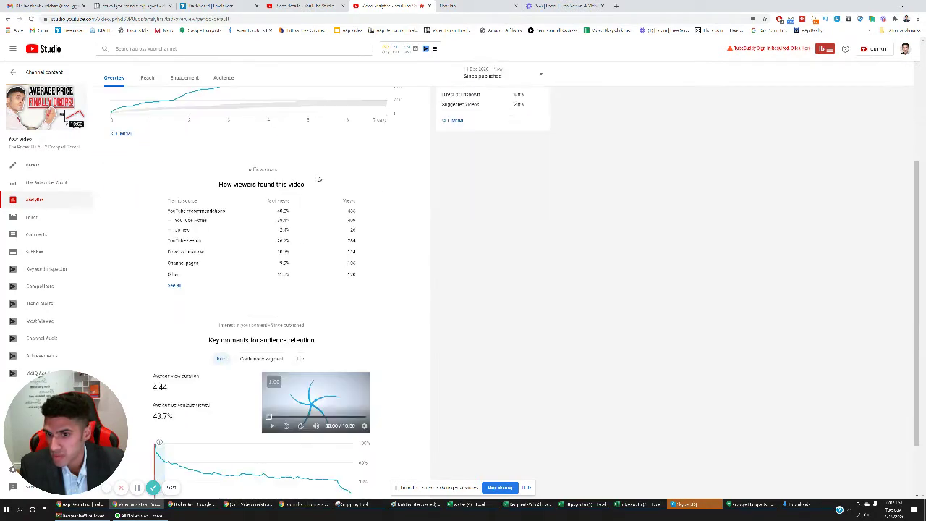
pyautogui.scroll(2, 266, 203)
pyautogui.scroll(-3, 193, 159)
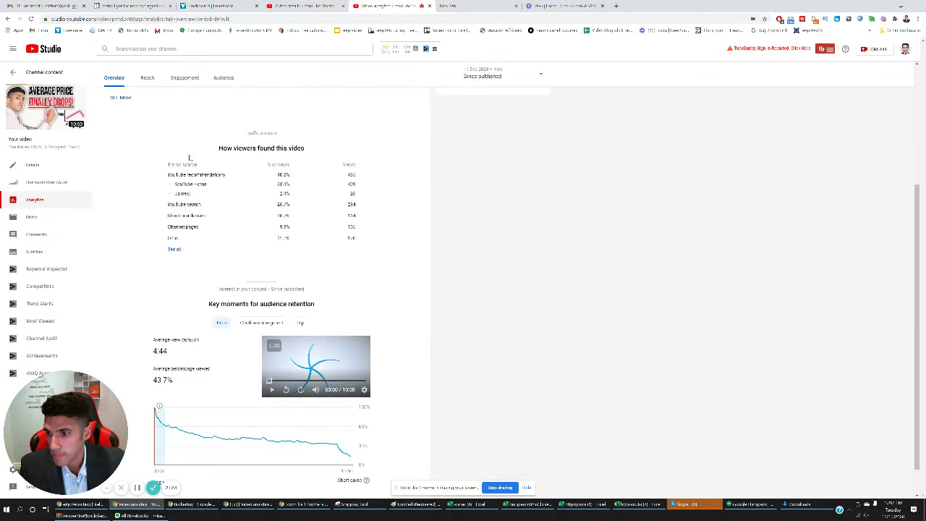
pyautogui.scroll(-1, 209, 232)
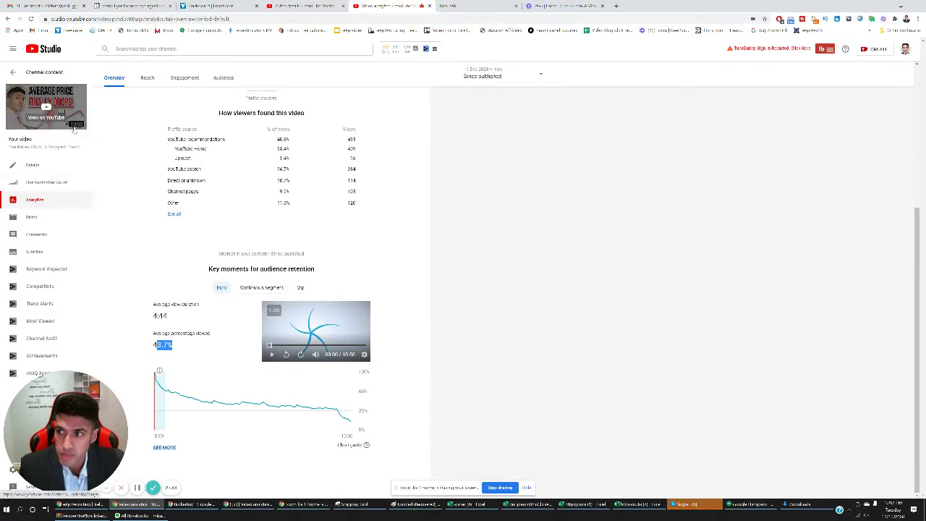
# Show the video's reach analytics and examine the YouTube search traffic source with the page enlarged.
pyautogui.scroll(5, 157, 106)
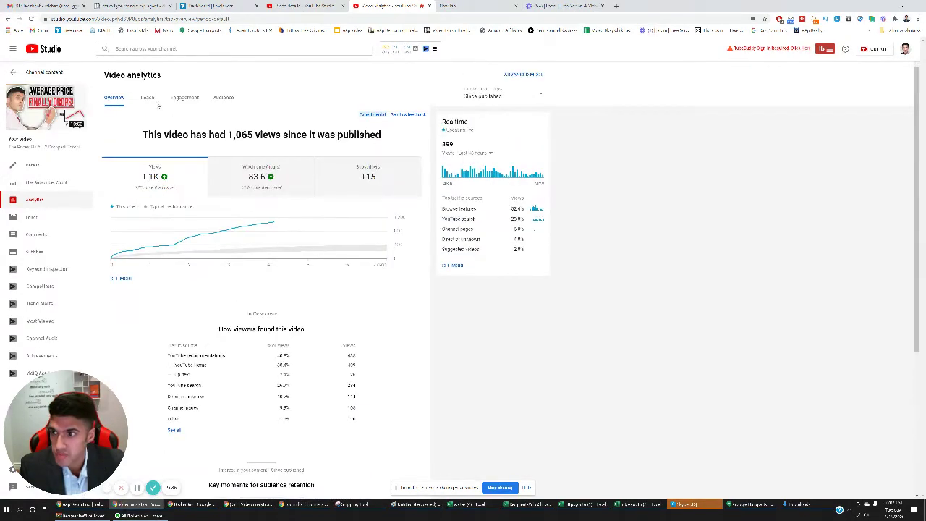
pyautogui.click(147, 98)
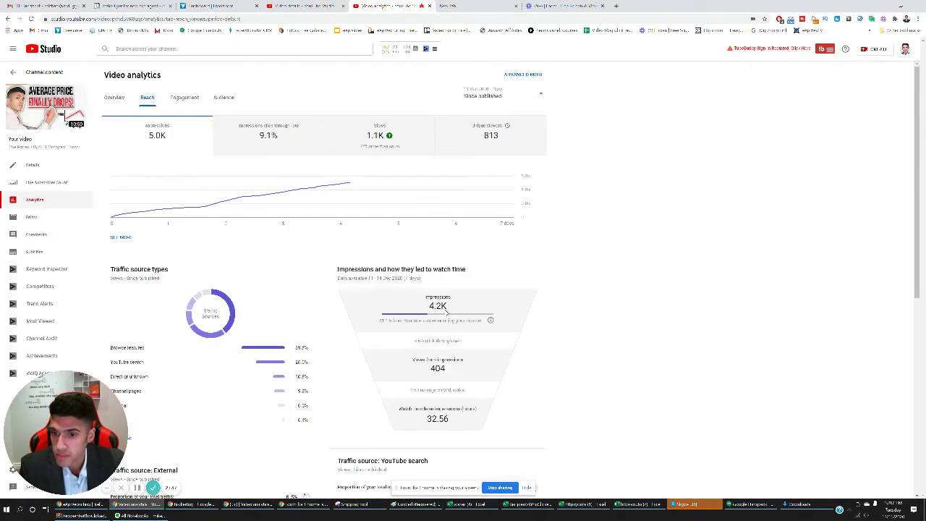
pyautogui.scroll(-2, 463, 297)
pyautogui.scroll(-4, 448, 292)
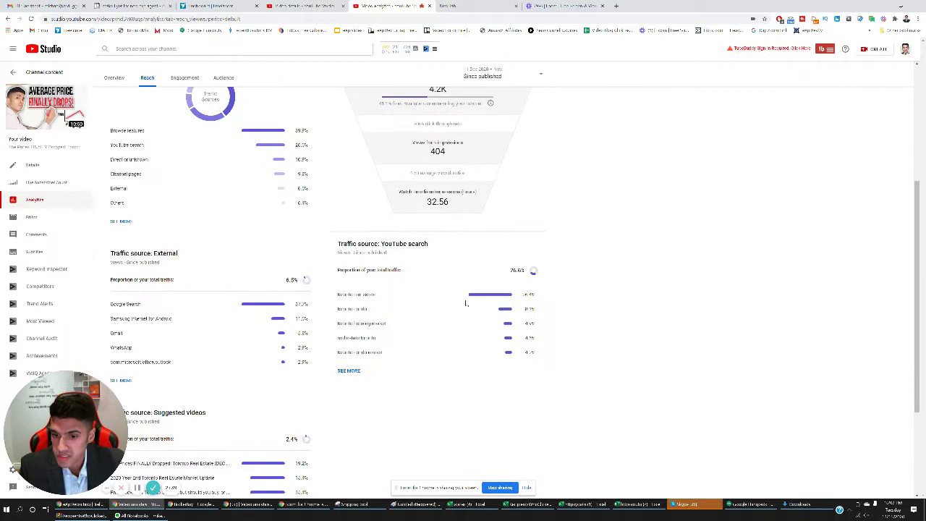
pyautogui.hotkey('ctrl', '+')
pyautogui.hotkey('ctrl', '+')
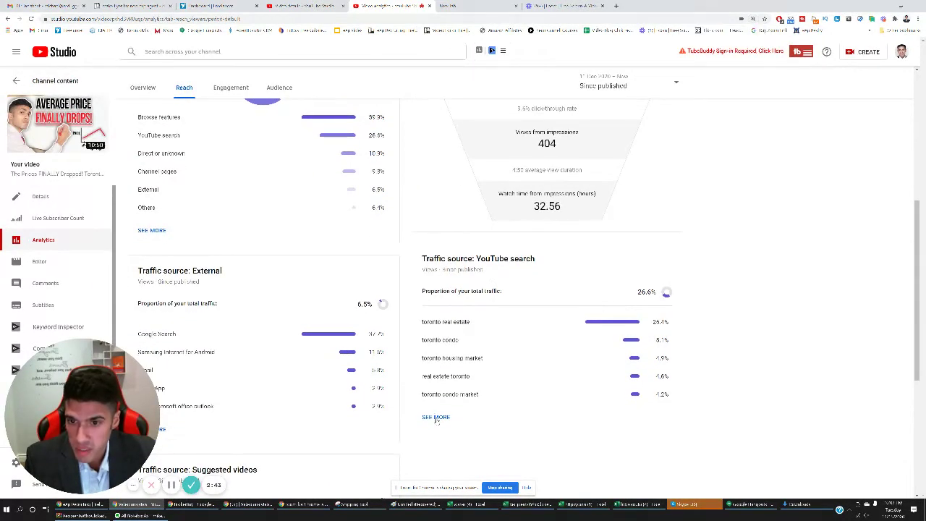
# Open the full YouTube search traffic report for the video and examine the views per search term.
pyautogui.click(435, 418)
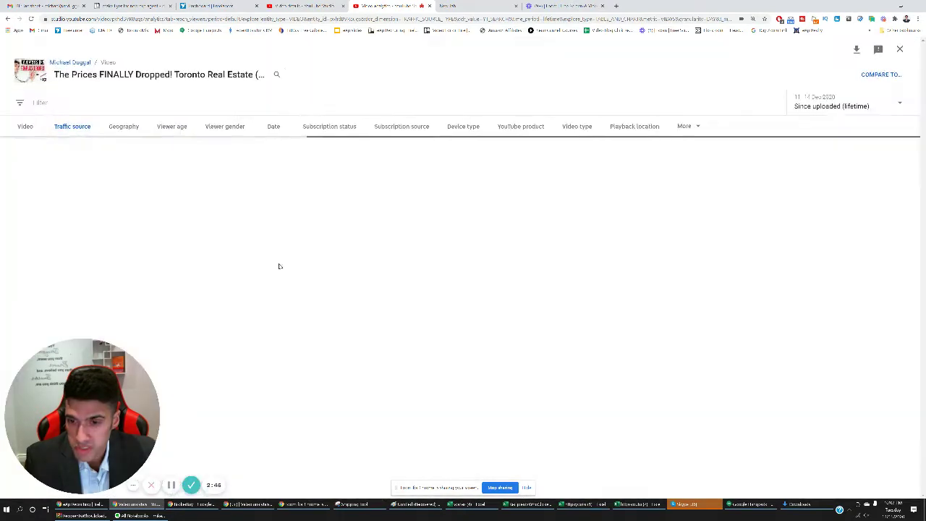
pyautogui.scroll(-2, 212, 352)
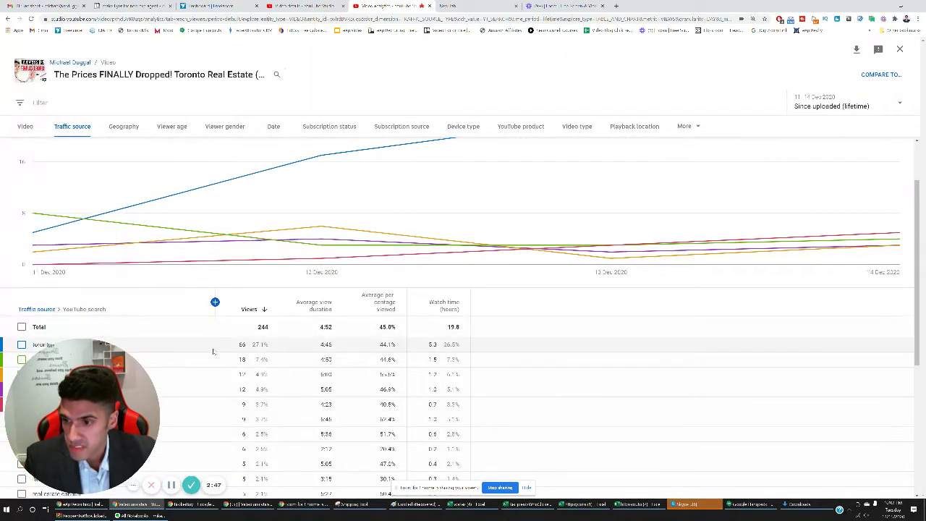
pyautogui.scroll(-2, 212, 351)
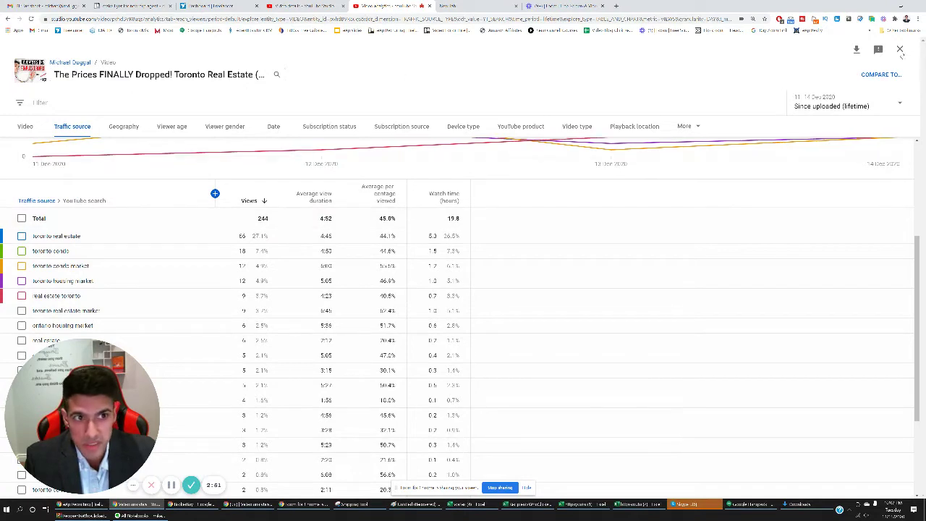
# Close the YouTube search traffic report and open the details page of the same video.
pyautogui.click(899, 49)
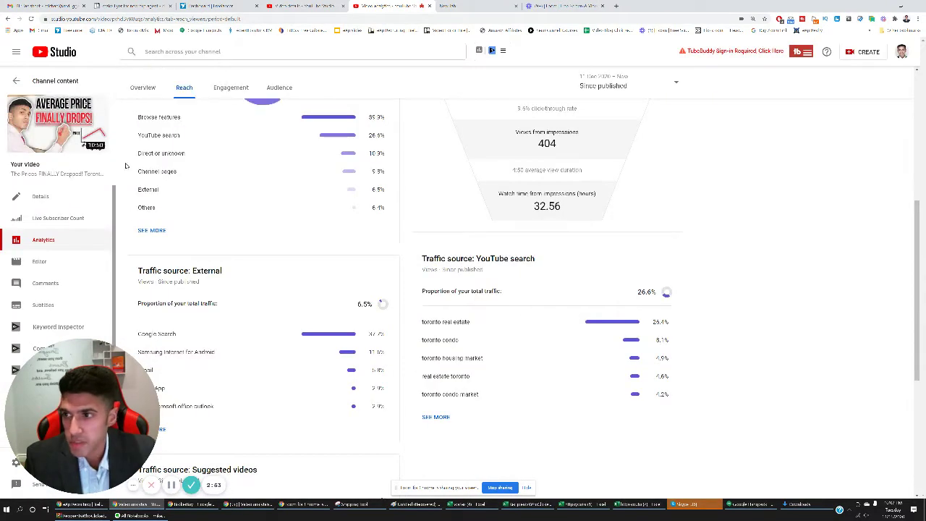
pyautogui.scroll(1, 152, 104)
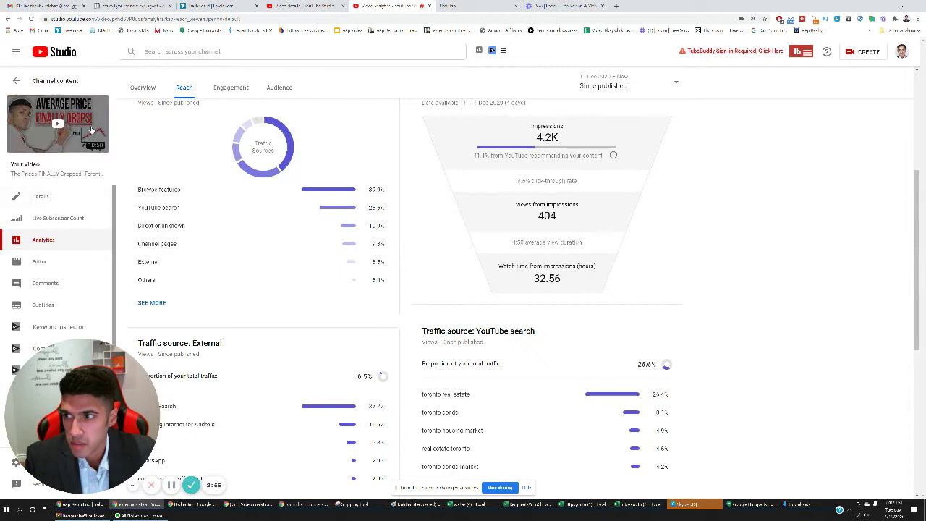
pyautogui.moveTo(73, 134)
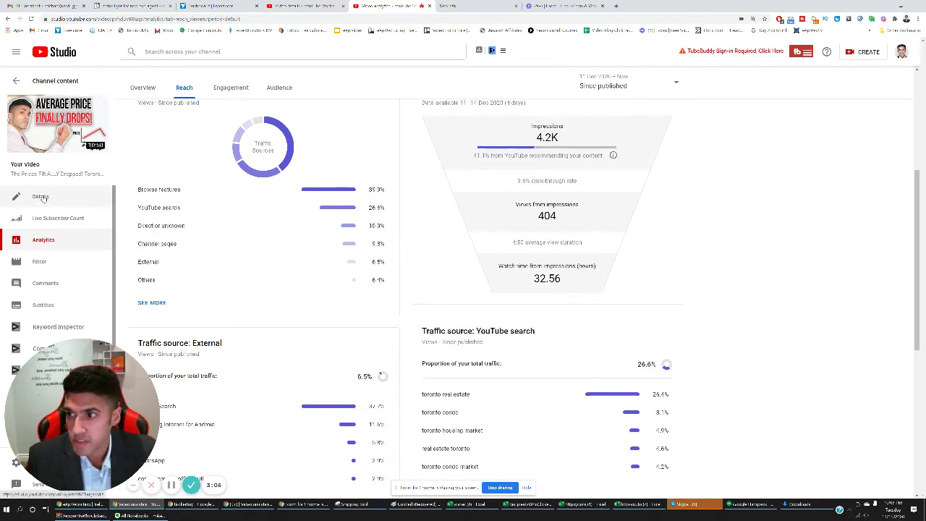
pyautogui.moveTo(14, 113)
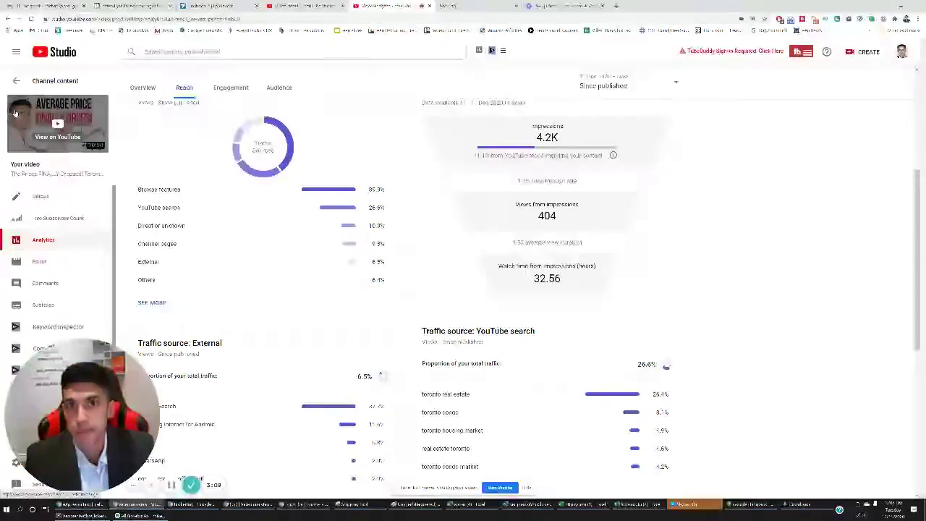
pyautogui.click(39, 195)
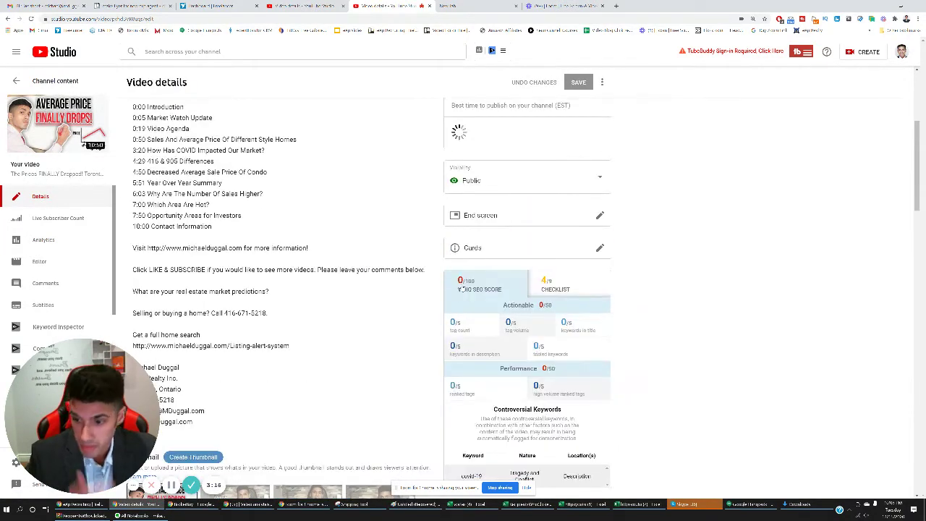
# Examine the video's tags with their keyword scores and search rankings, along with the recommended tags.
pyautogui.scroll(-5, 648, 281)
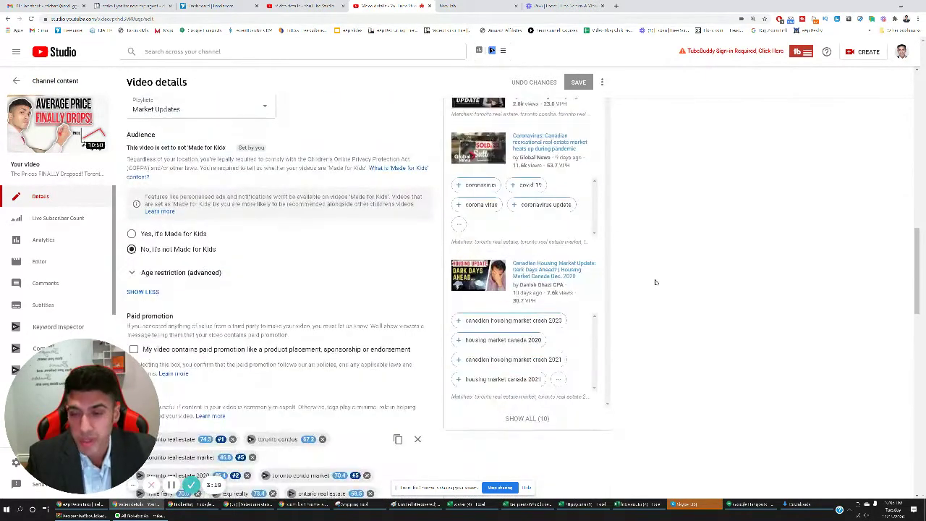
pyautogui.scroll(-4, 656, 282)
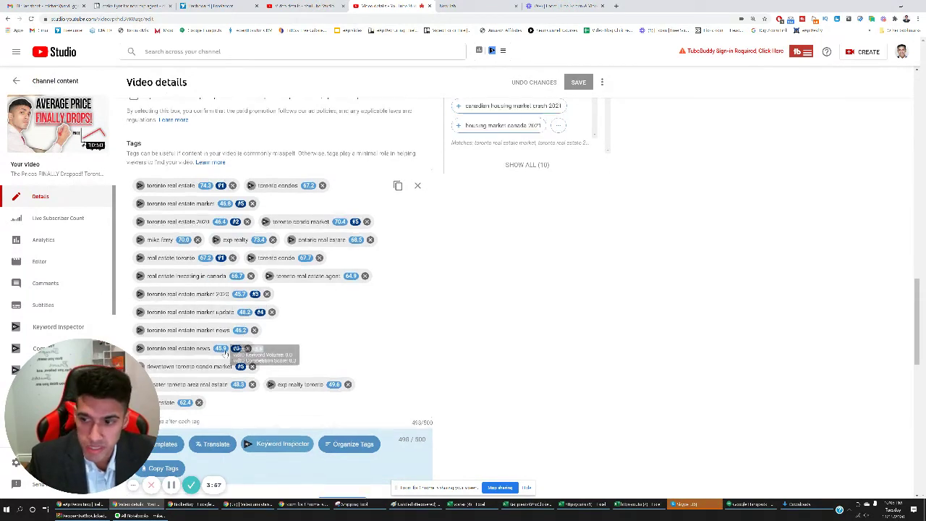
pyautogui.scroll(-1, 217, 318)
pyautogui.scroll(1, 220, 328)
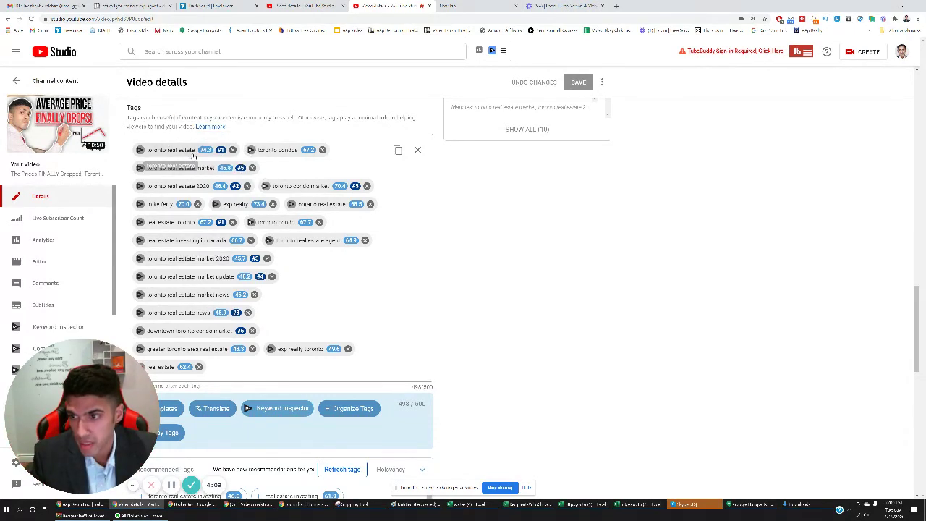
pyautogui.scroll(-2, 371, 379)
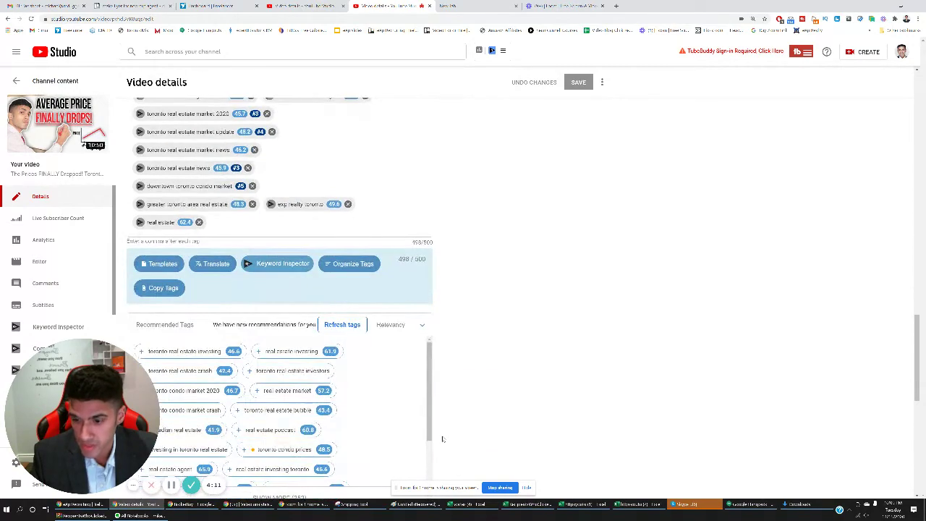
# Review the video's description with its chapter timestamps, the thumbnail choices and the vidIQ SEO score on the details page.
pyautogui.scroll(10, 425, 356)
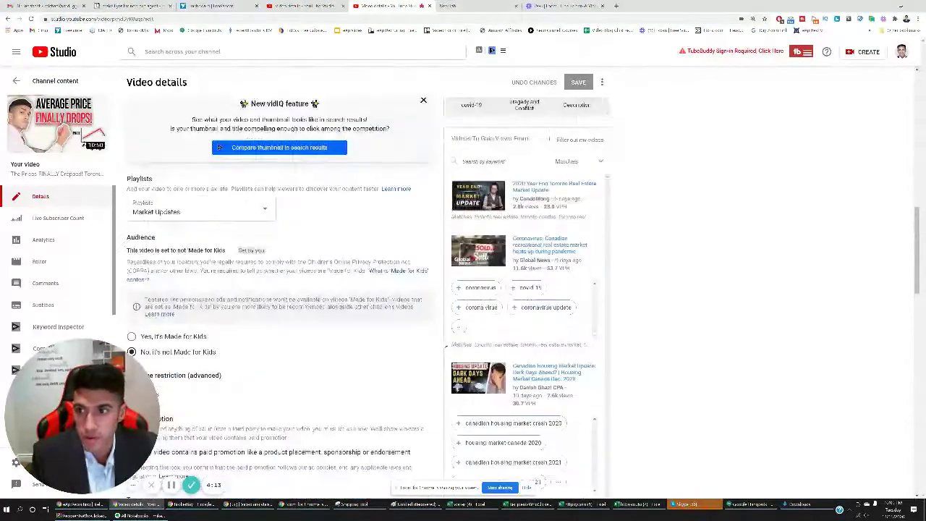
pyautogui.scroll(3, 438, 344)
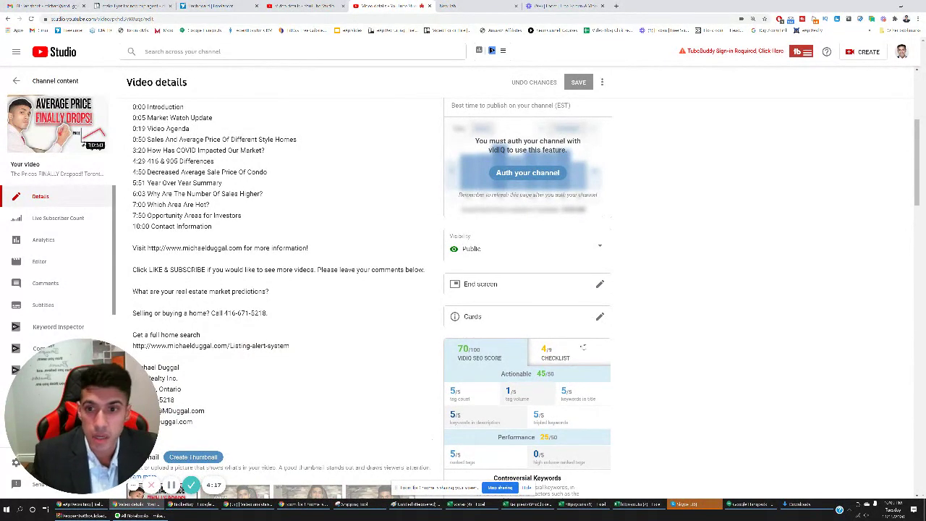
pyautogui.scroll(-5, 676, 353)
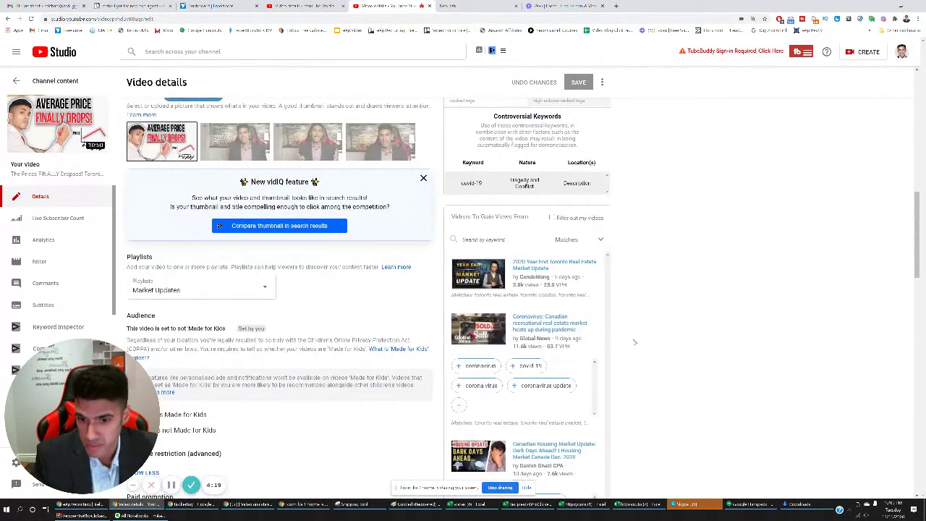
pyautogui.scroll(3, 635, 342)
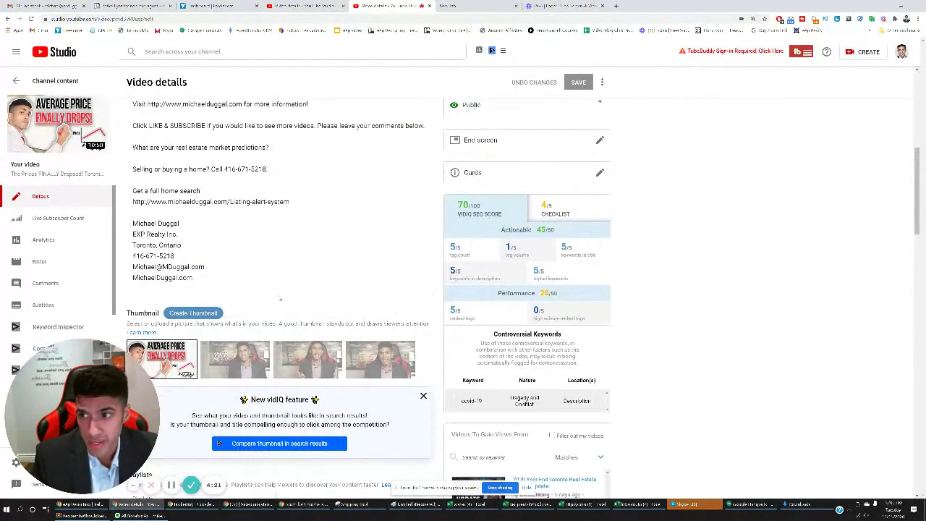
pyautogui.scroll(1, 280, 298)
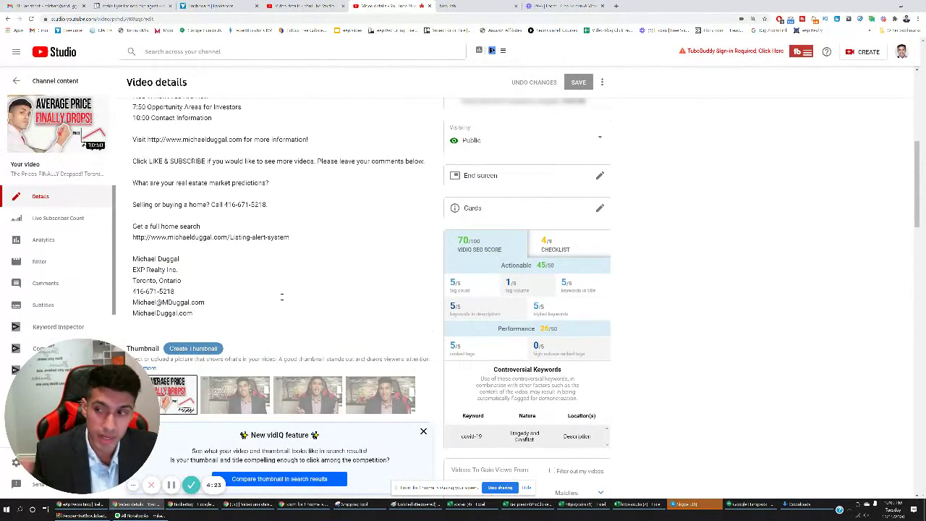
pyautogui.scroll(3, 285, 301)
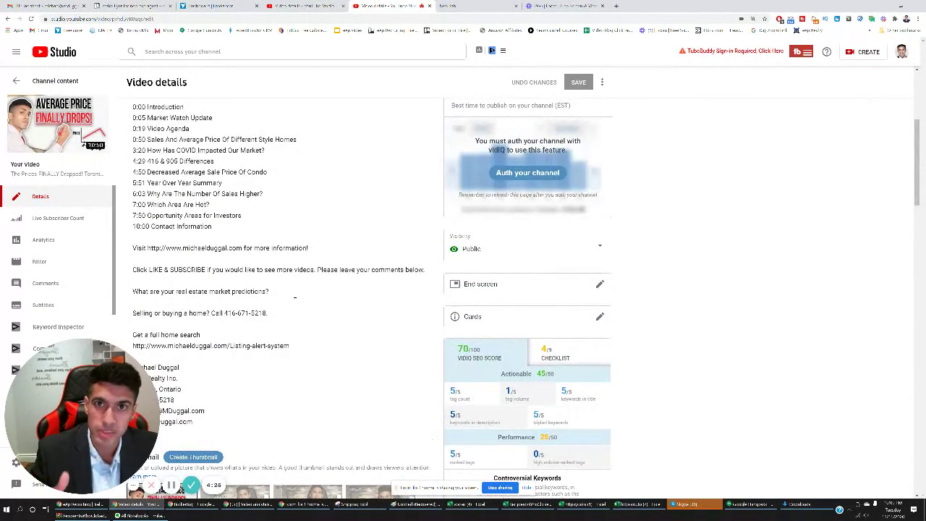